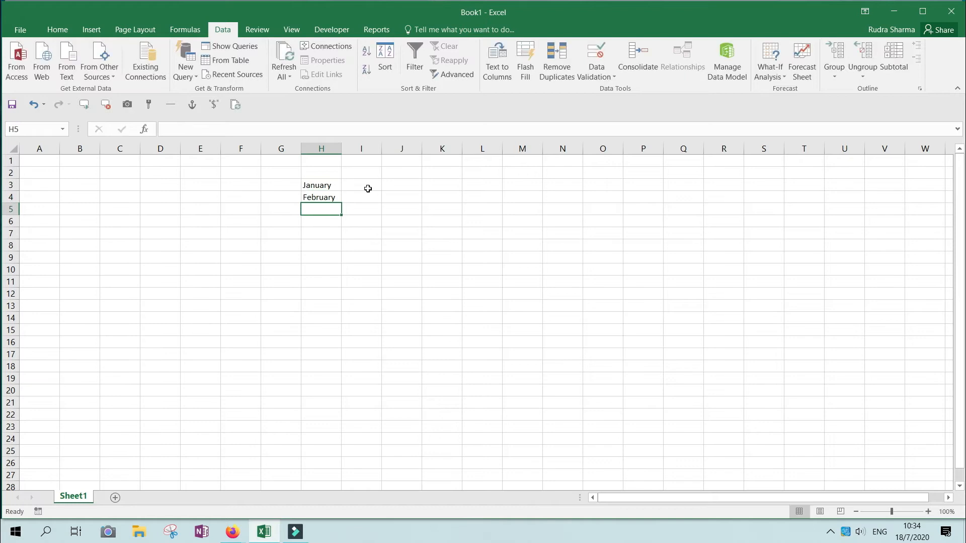
# - Extend the January and February entries in H3:H4 as a month series down to December in H14
pyautogui.press('Up')
pyautogui.press('Up')
pyautogui.hotkey('shift', 'Down')
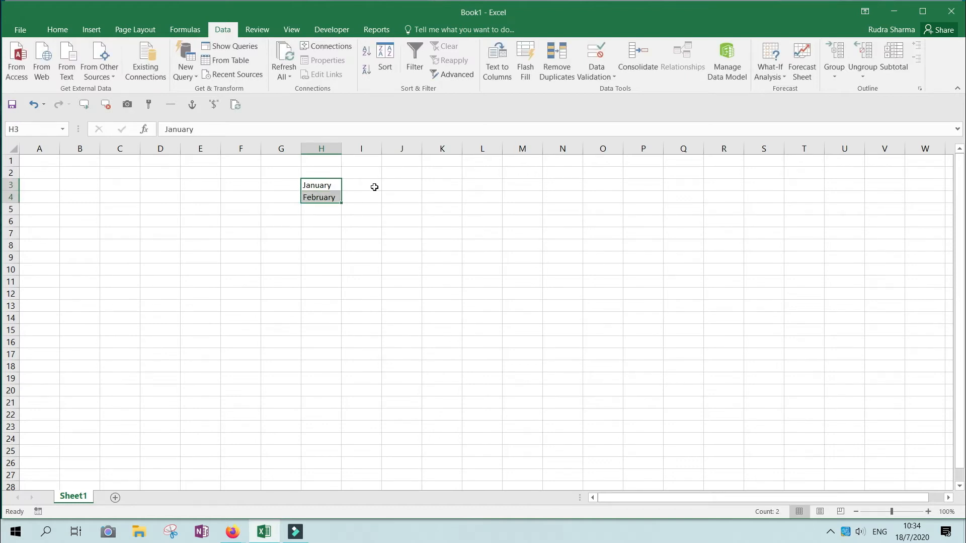
pyautogui.moveTo(341, 202); pyautogui.dragTo(348, 322)
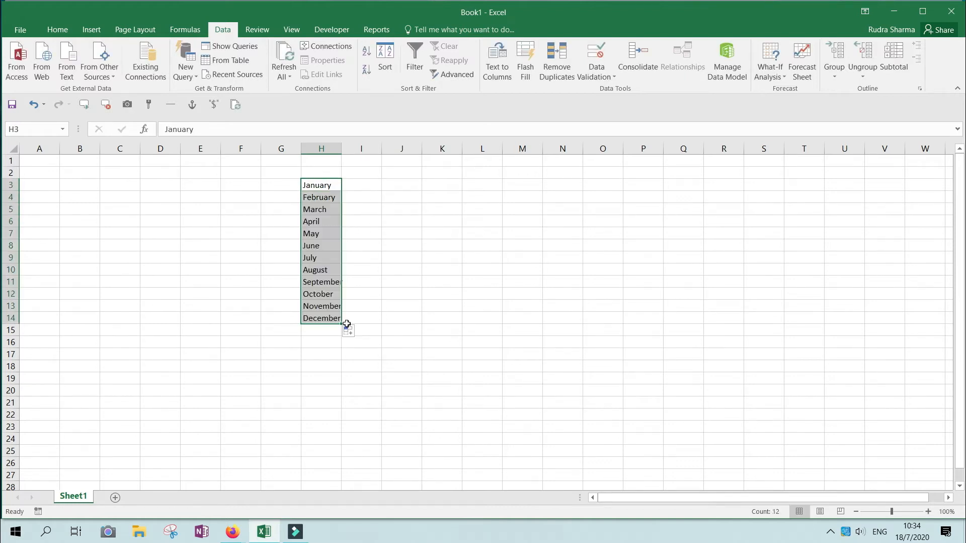
# - Enter Monday in I2 and Tuesday in J2, and extend the weekday series across to Sunday in O2
pyautogui.click(361, 172)
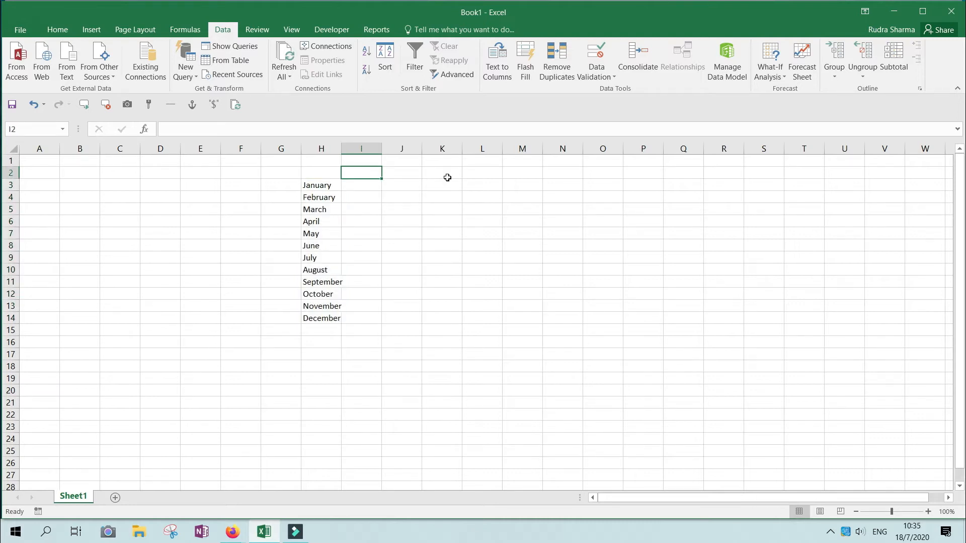
pyautogui.write('Monday')
pyautogui.press('Tab')
pyautogui.write('Tuesday')
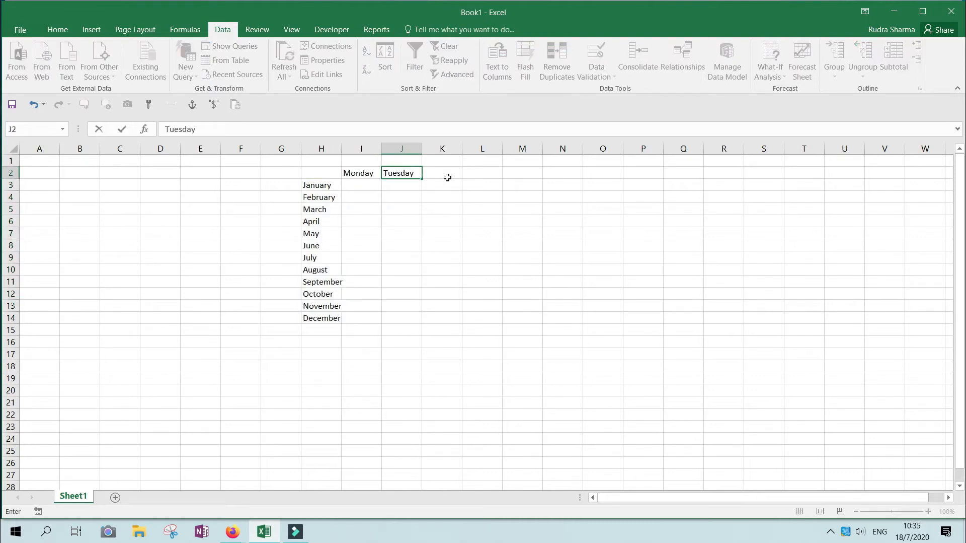
pyautogui.press('Left')
pyautogui.hotkey('shift', 'Right')
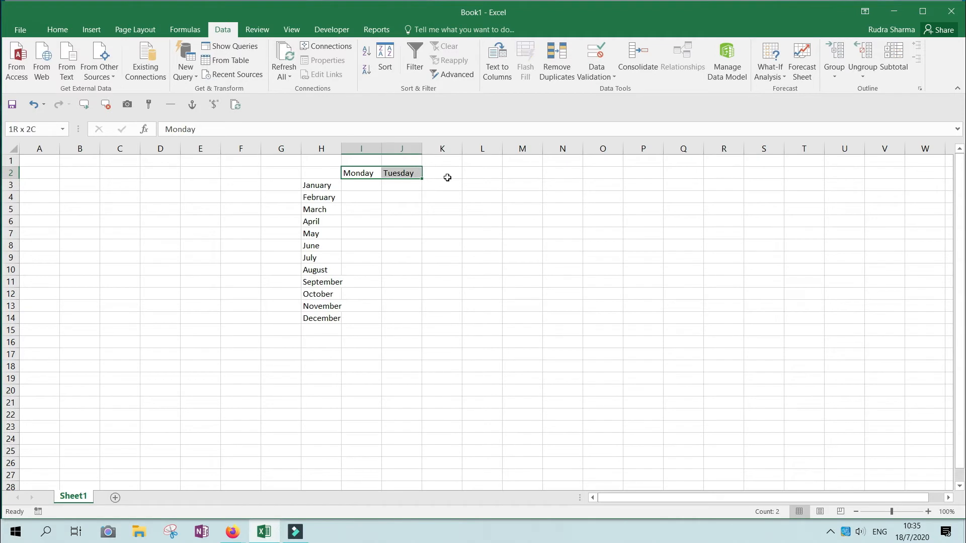
pyautogui.moveTo(422, 178); pyautogui.dragTo(610, 190)
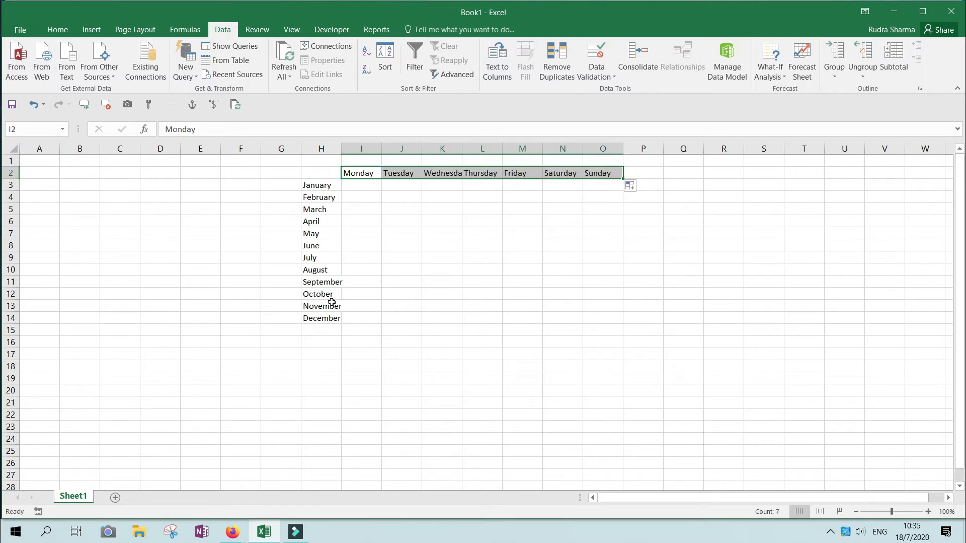
# - Try filling down into the Wednesday cell K2 from the cell above, and undo the fill
pyautogui.click(431, 198)
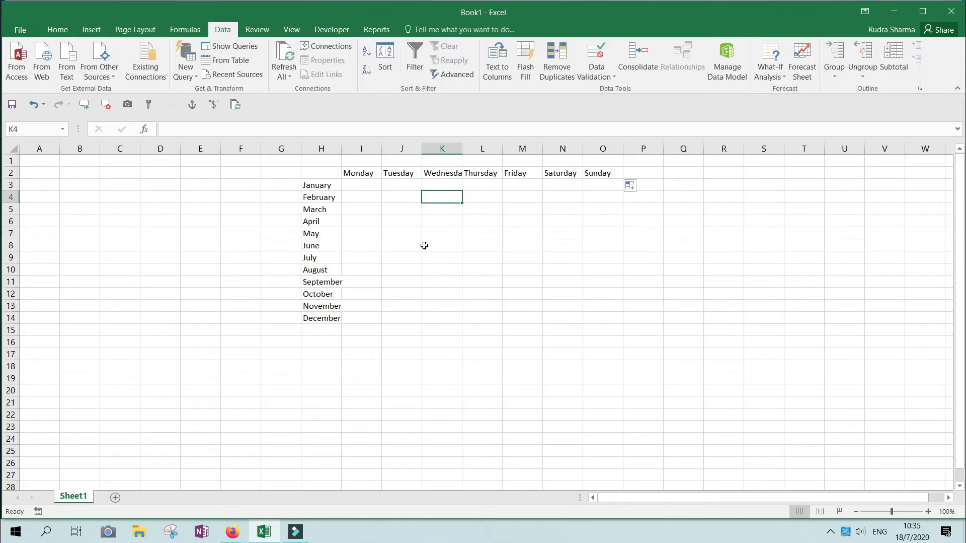
pyautogui.press('Up')
pyautogui.press('Up')
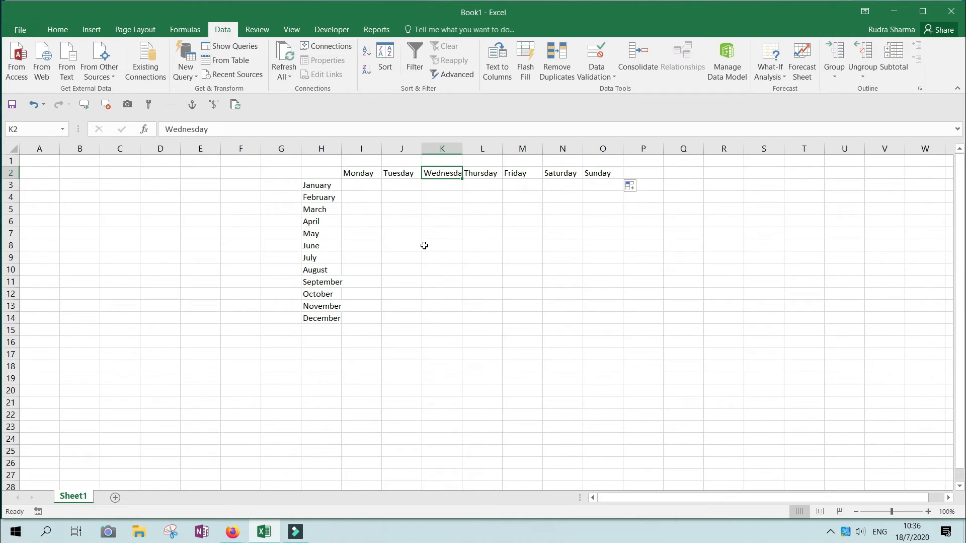
pyautogui.click(57, 29)
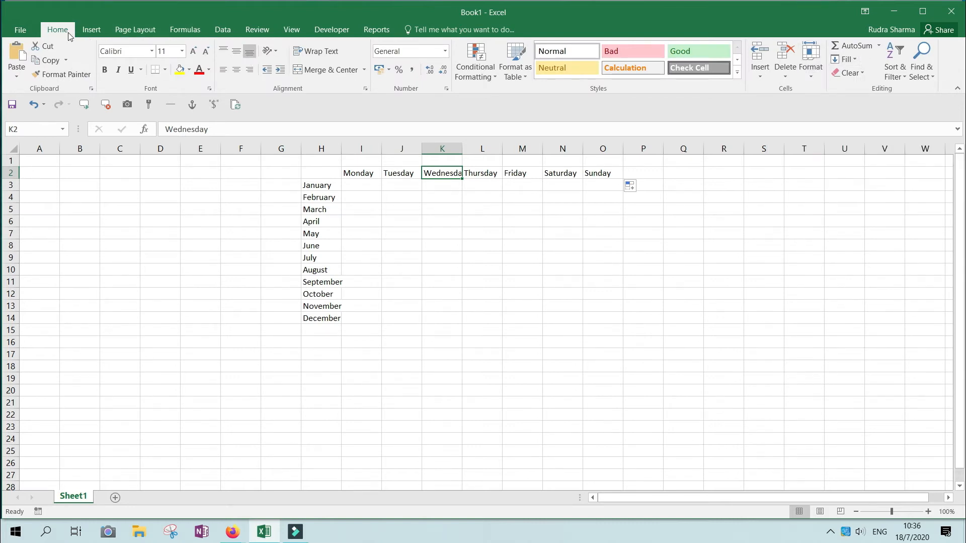
pyautogui.click(856, 63)
pyautogui.click(855, 74)
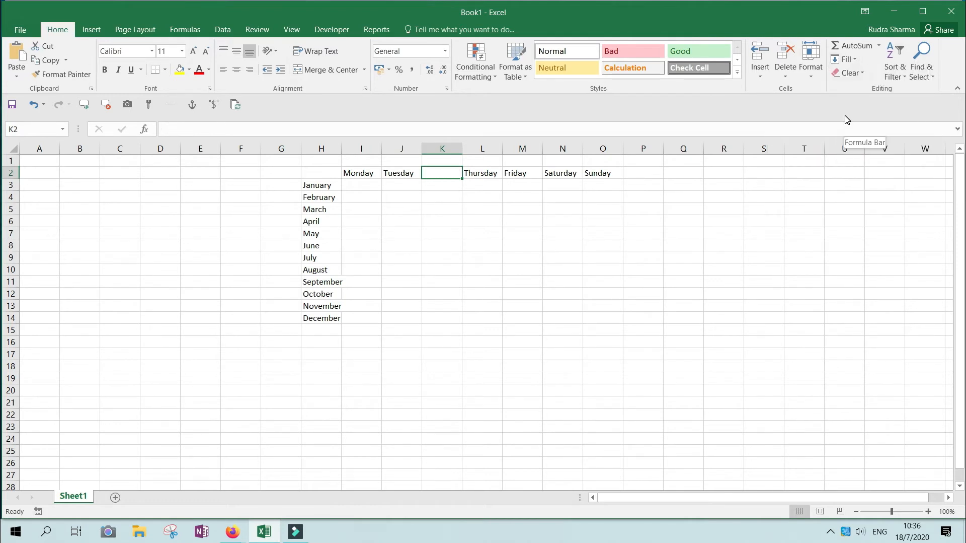
pyautogui.press('Up')
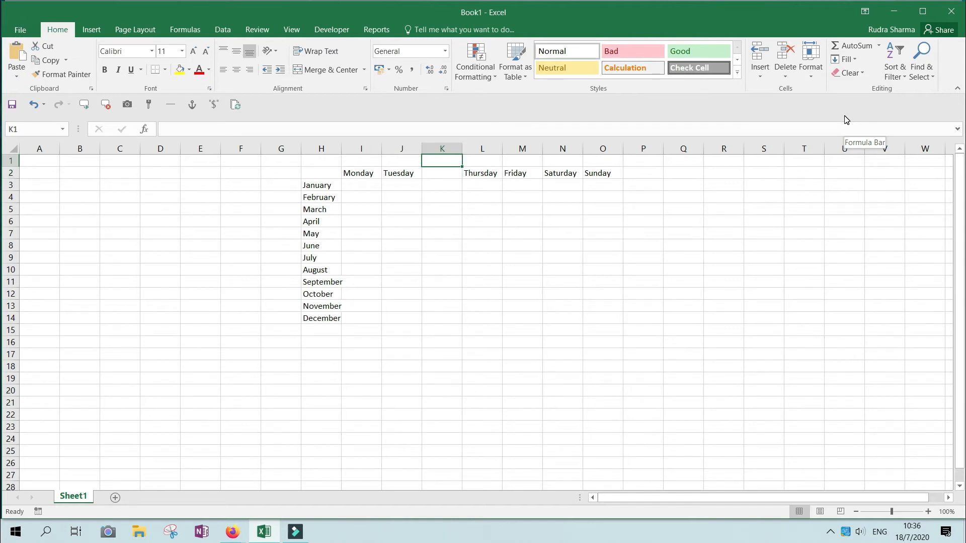
pyautogui.press('Down')
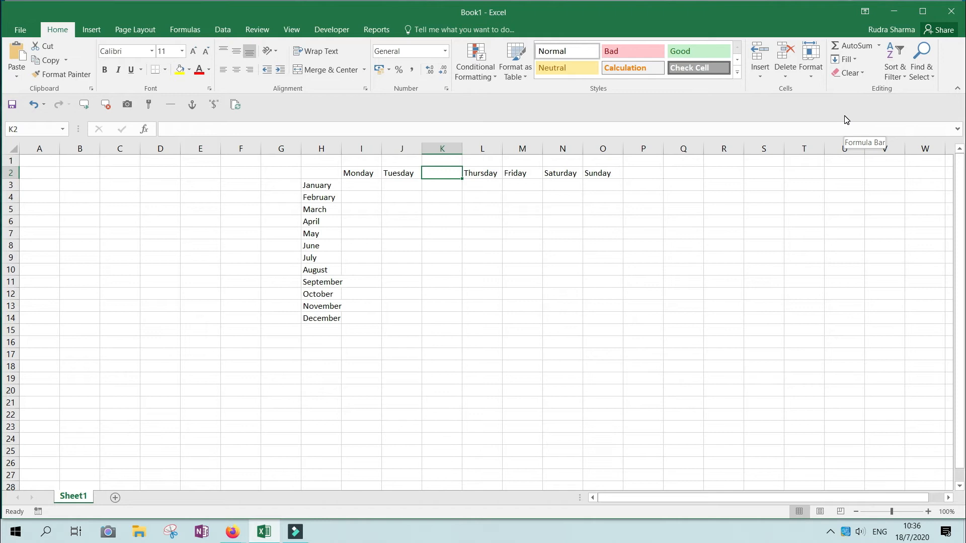
pyautogui.hotkey('ctrl', 'z')
pyautogui.press('Down')
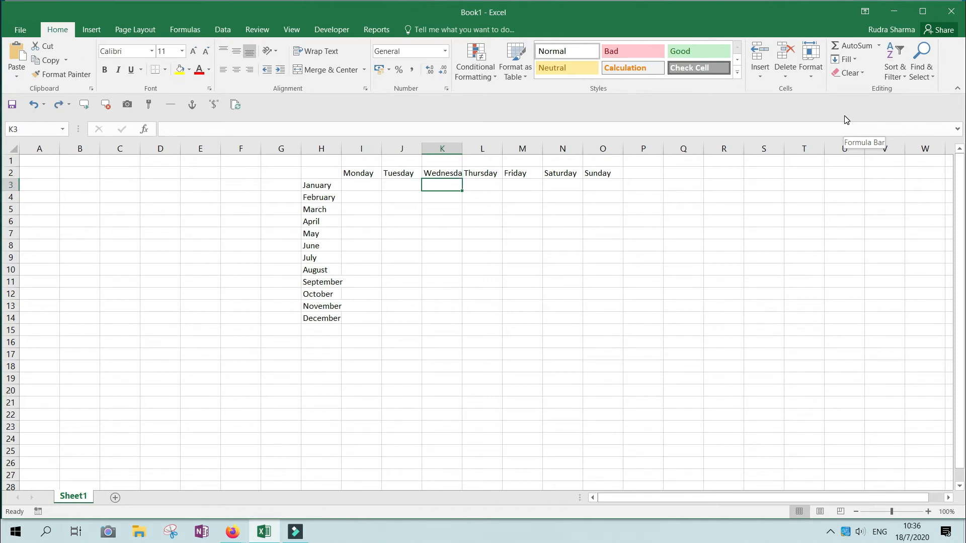
# - Fill Wednesday from K2 down its column alongside all the months, through the December row
pyautogui.click(852, 58)
pyautogui.press('Escape')
pyautogui.hotkey('ctrl', 'd')
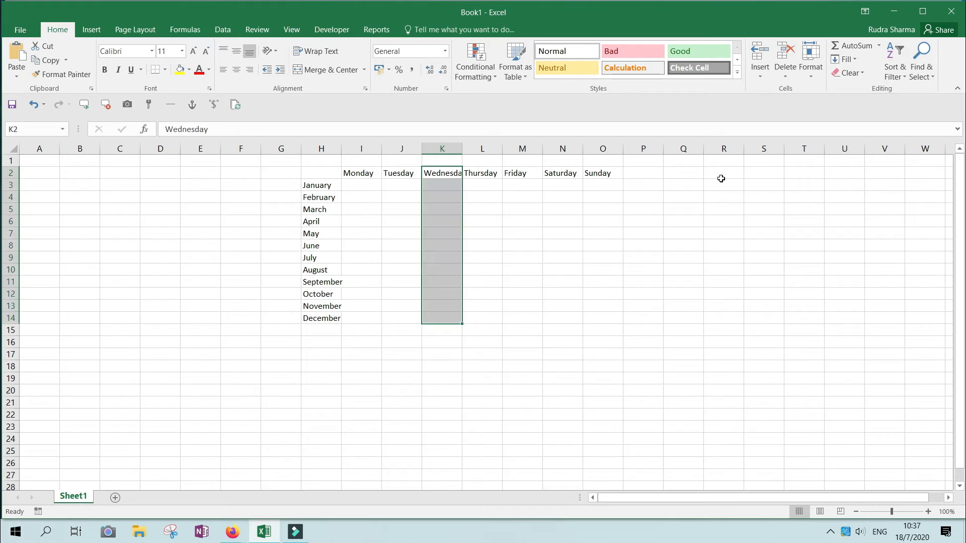
pyautogui.click(856, 67)
pyautogui.click(826, 111)
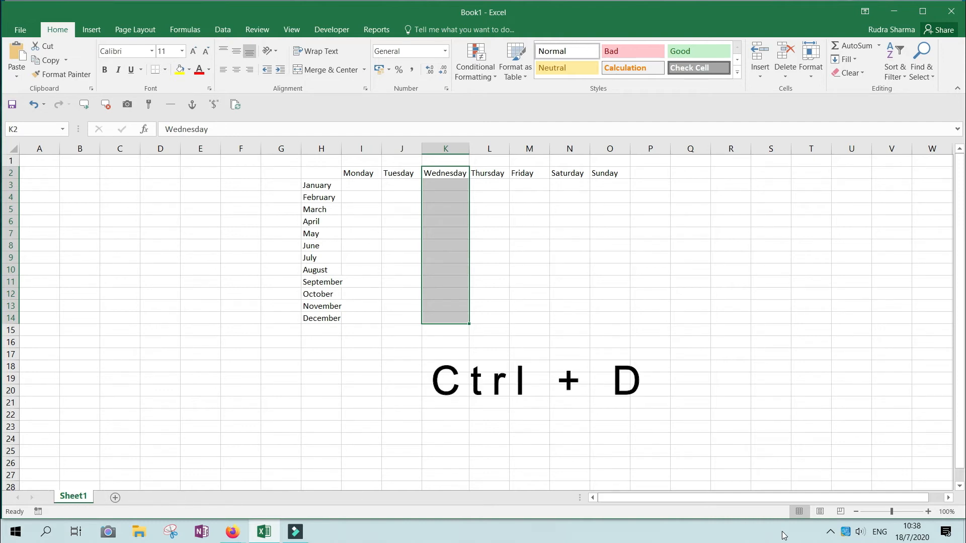
pyautogui.hotkey('ctrl', 'd')
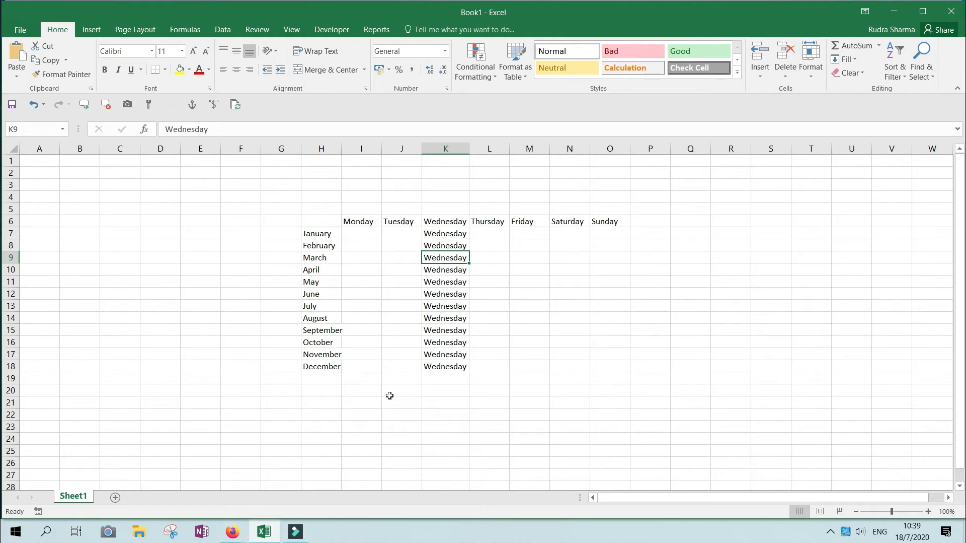
# - Fill Saturday from N6 up into the blank cell N5
pyautogui.click(578, 222)
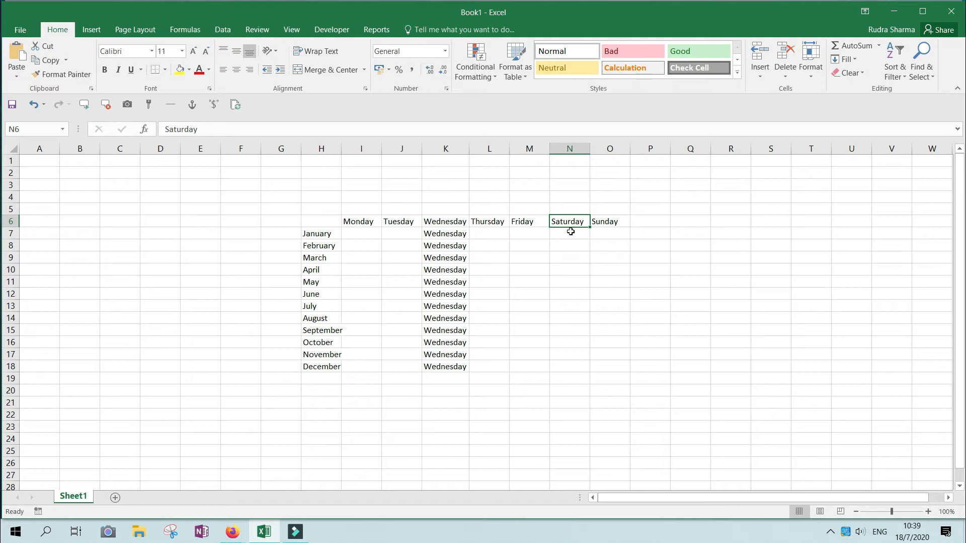
pyautogui.click(573, 210)
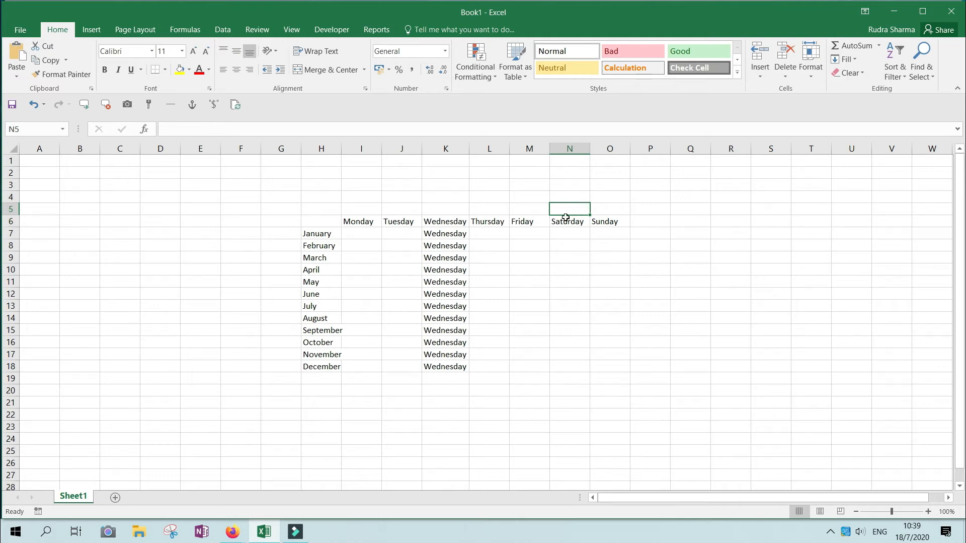
pyautogui.click(856, 60)
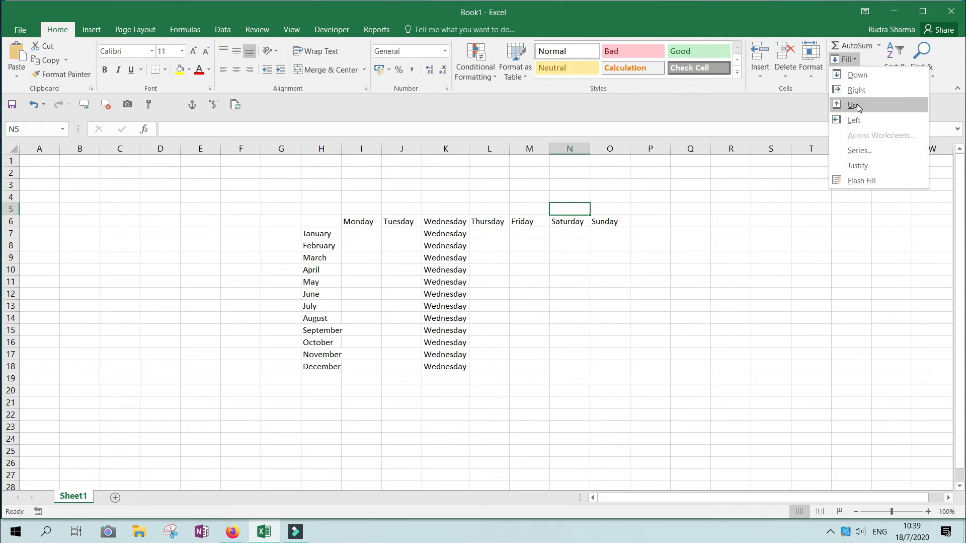
pyautogui.click(830, 103)
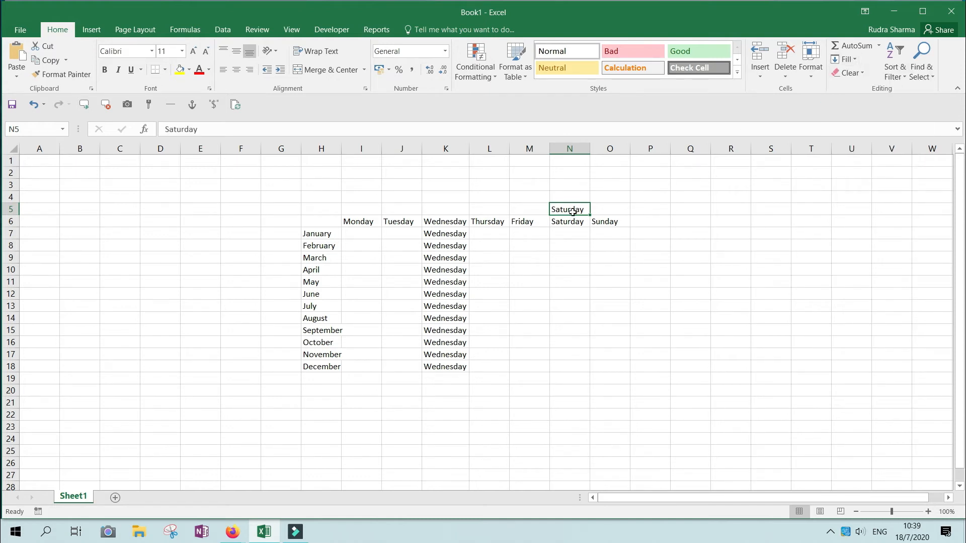
# - Fill Saturday from N6 up through the whole range to N1
pyautogui.moveTo(572, 220); pyautogui.dragTo(570, 152)
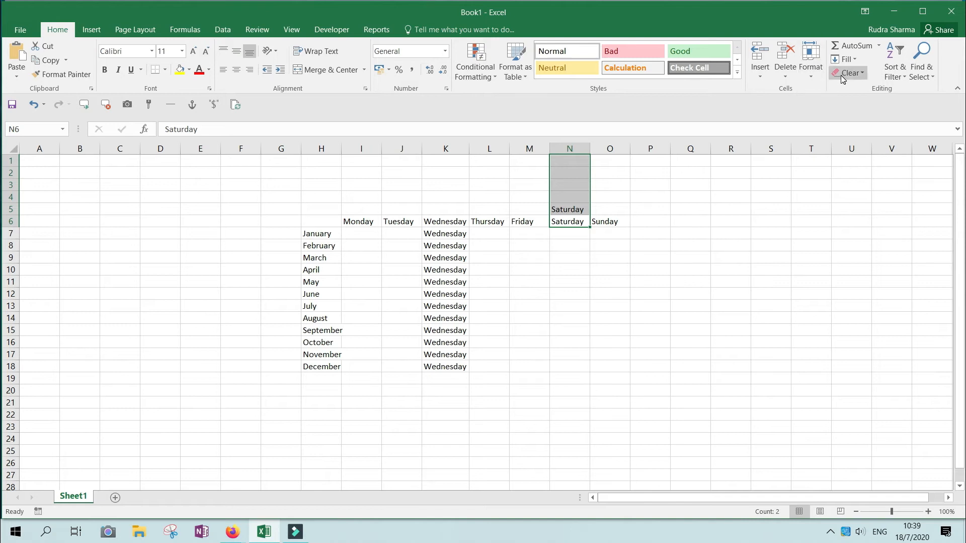
pyautogui.click(857, 60)
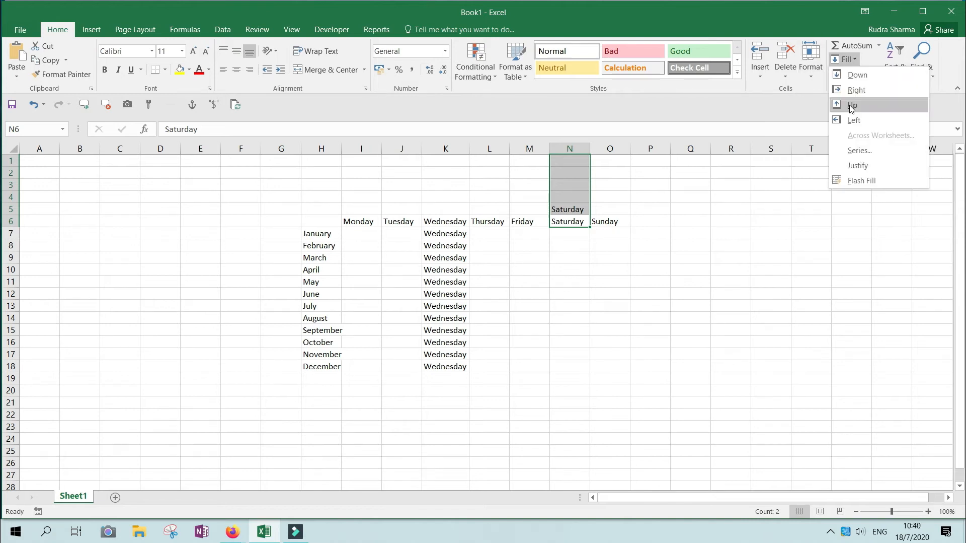
pyautogui.click(850, 104)
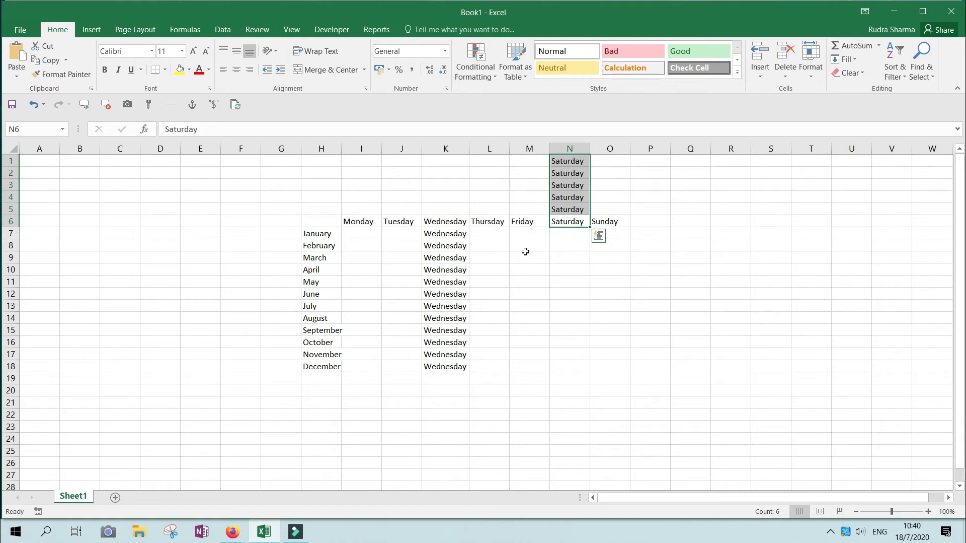
pyautogui.hotkey('shift', 'Up')
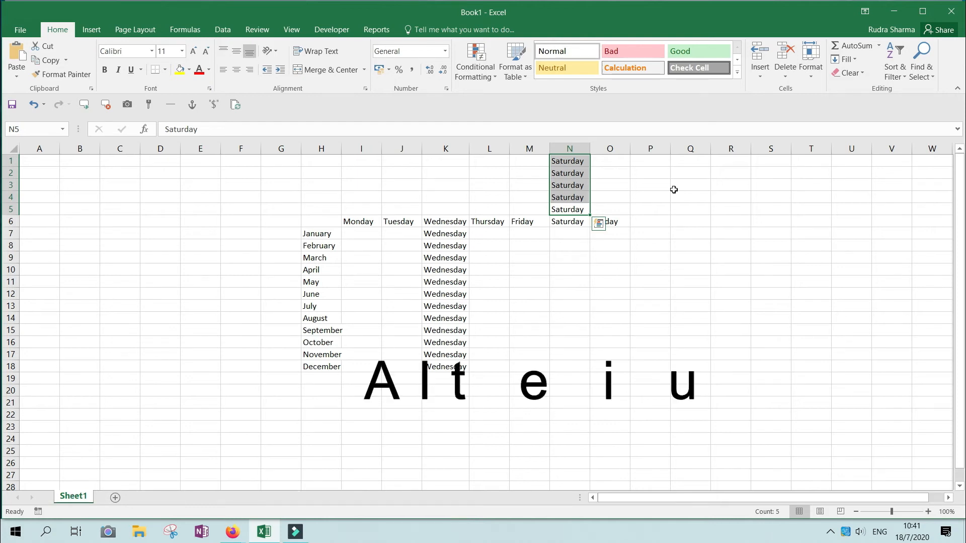
# - Fill Wednesday from K13 to the right through R13
pyautogui.click(445, 305)
pyautogui.keyDown('shift'); pyautogui.click(660, 304); pyautogui.keyUp('shift')
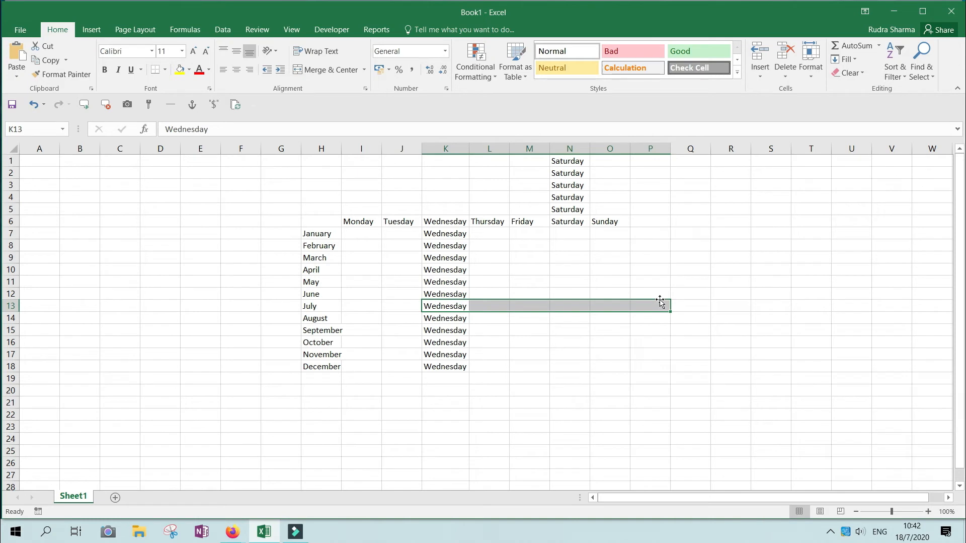
pyautogui.hotkey('shift', 'Right')
pyautogui.hotkey('shift', 'Right')
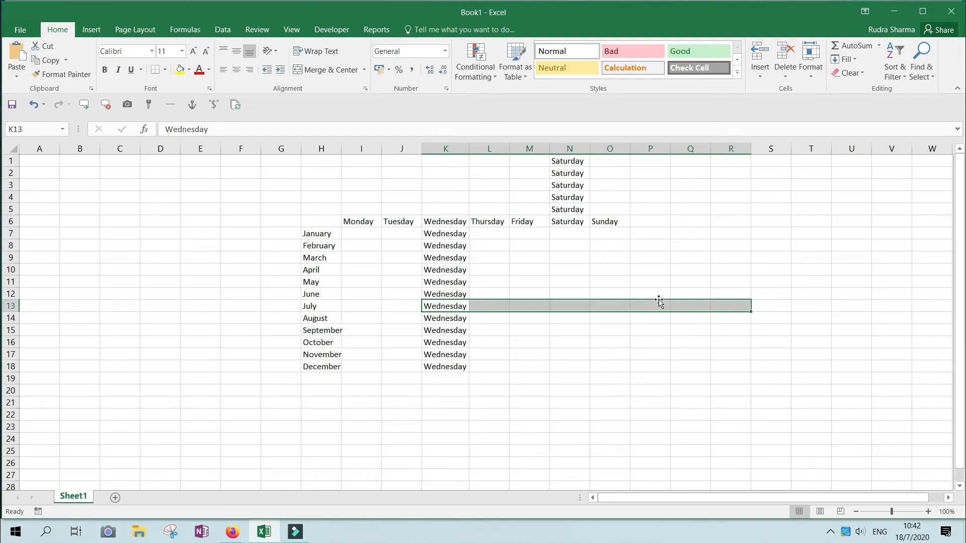
pyautogui.hotkey('ctrl', 'r')
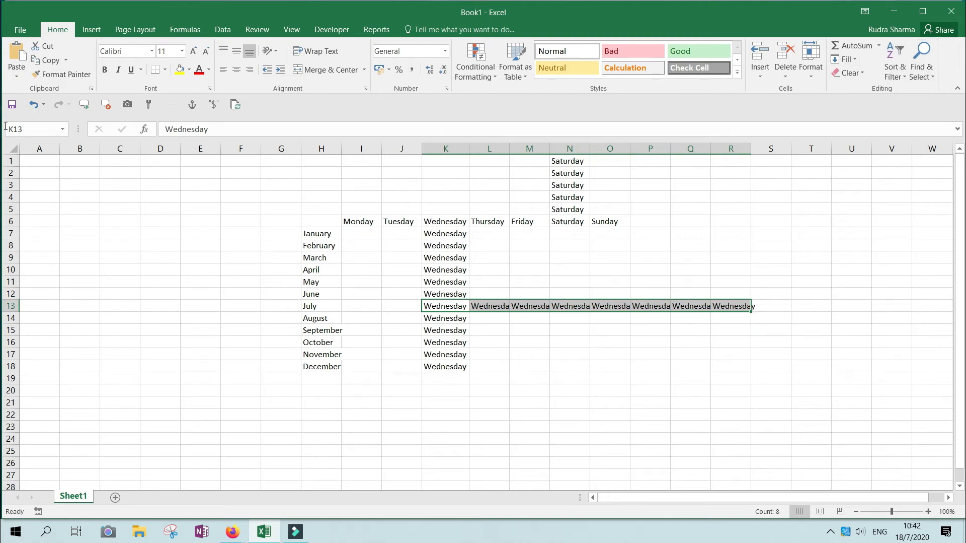
# - Fill July from H13 to the left through D13
pyautogui.hotkey('ctrl', 'Left')
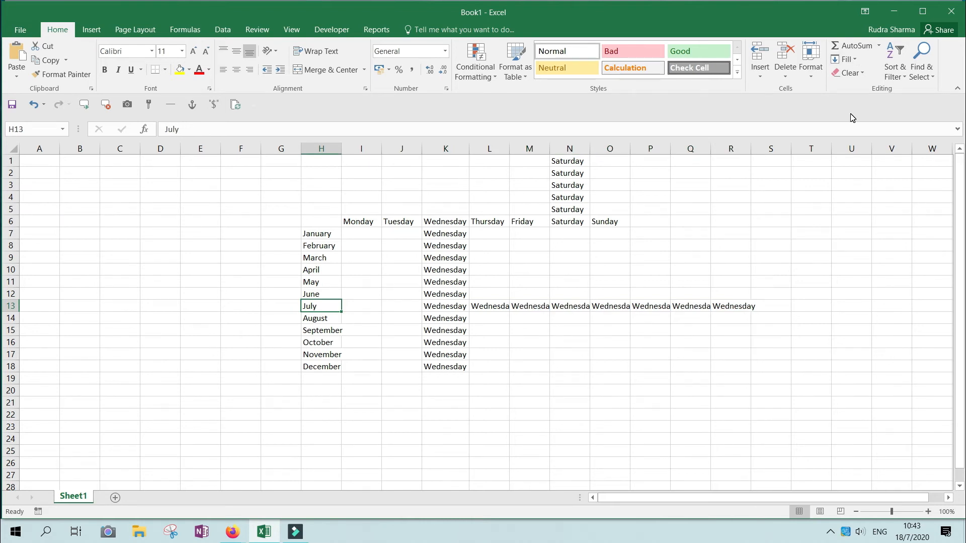
pyautogui.hotkey('shift', 'Left')
pyautogui.hotkey('shift', 'Left')
pyautogui.hotkey('shift', 'Left')
pyautogui.hotkey('shift', 'Left')
pyautogui.click(846, 59)
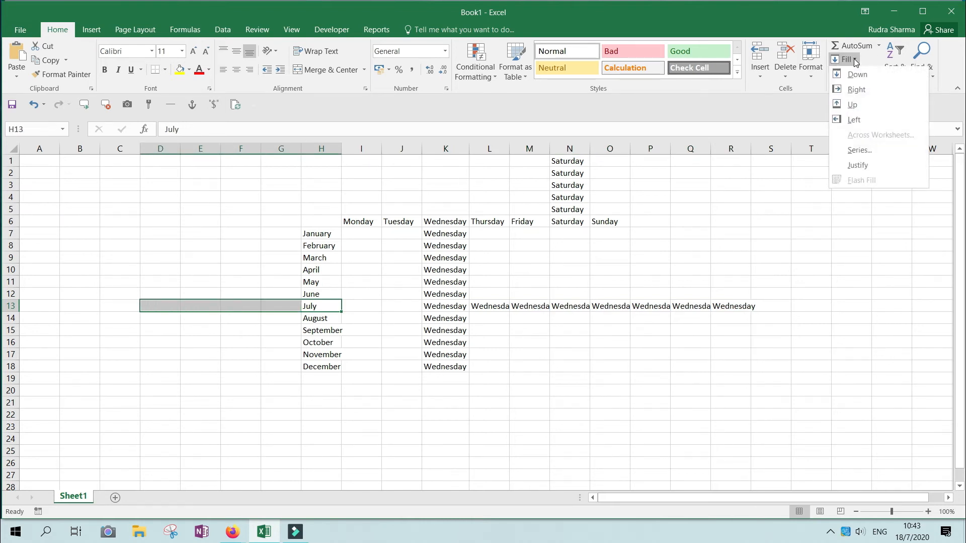
pyautogui.click(854, 119)
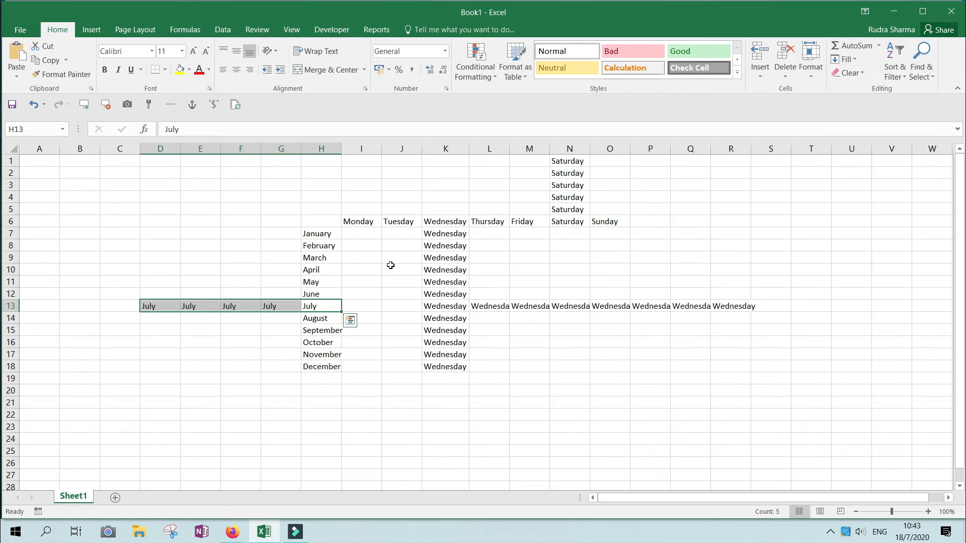
# - Fill September from H15 to the left through B15
pyautogui.press('Down')
pyautogui.press('Down')
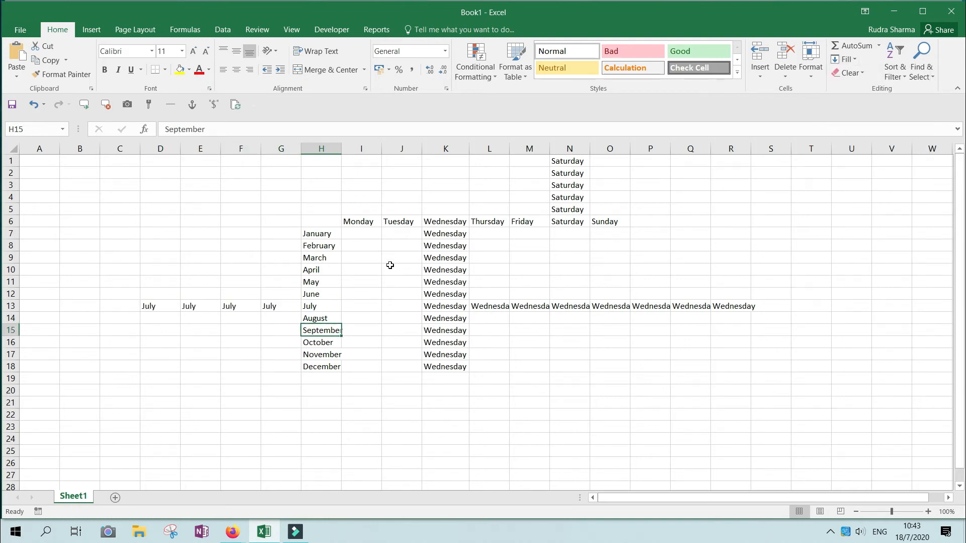
pyautogui.hotkey('shift', 'Left')
pyautogui.hotkey('shift', 'Left')
pyautogui.hotkey('shift', 'Left')
pyautogui.hotkey('shift', 'Left')
pyautogui.hotkey('shift', 'Left')
pyautogui.hotkey('shift', 'Left')
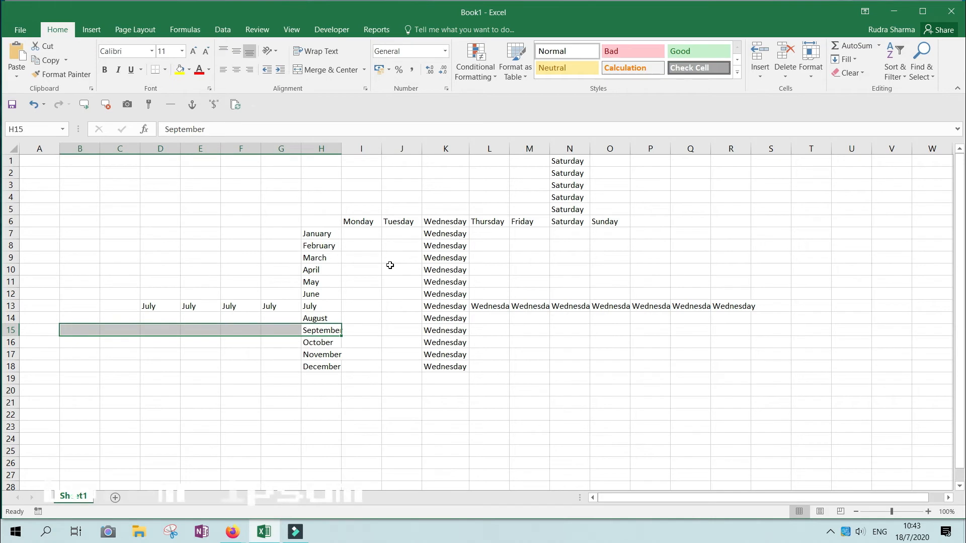
pyautogui.hotkey('alt', 'e')
pyautogui.press('i')
pyautogui.press('l')
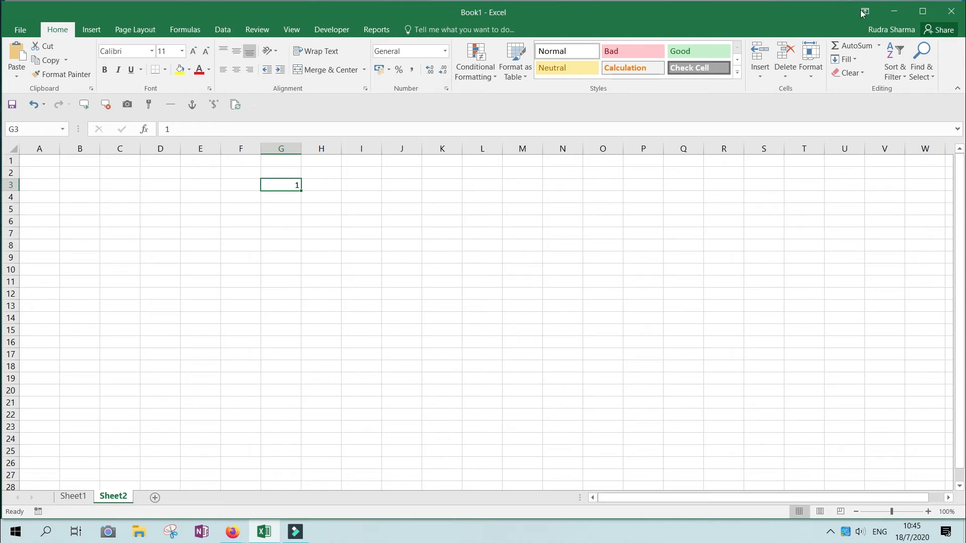
# - Fill a linear series down column G from G3, with step value 1 and stop value 25, and undo it
pyautogui.click(844, 59)
pyautogui.click(863, 152)
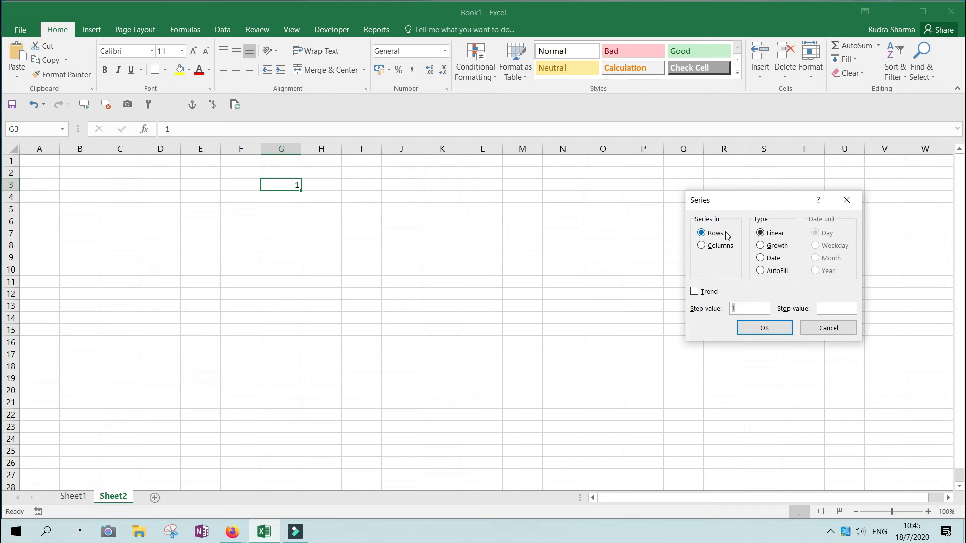
pyautogui.click(748, 196)
pyautogui.moveTo(749, 198); pyautogui.dragTo(629, 143)
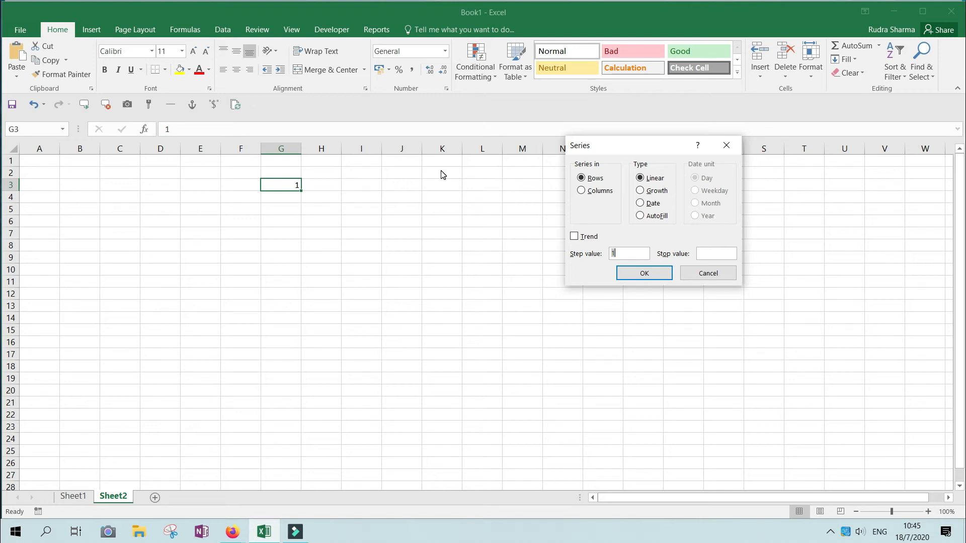
pyautogui.click(600, 190)
pyautogui.click(714, 254)
pyautogui.write('25')
pyautogui.click(655, 271)
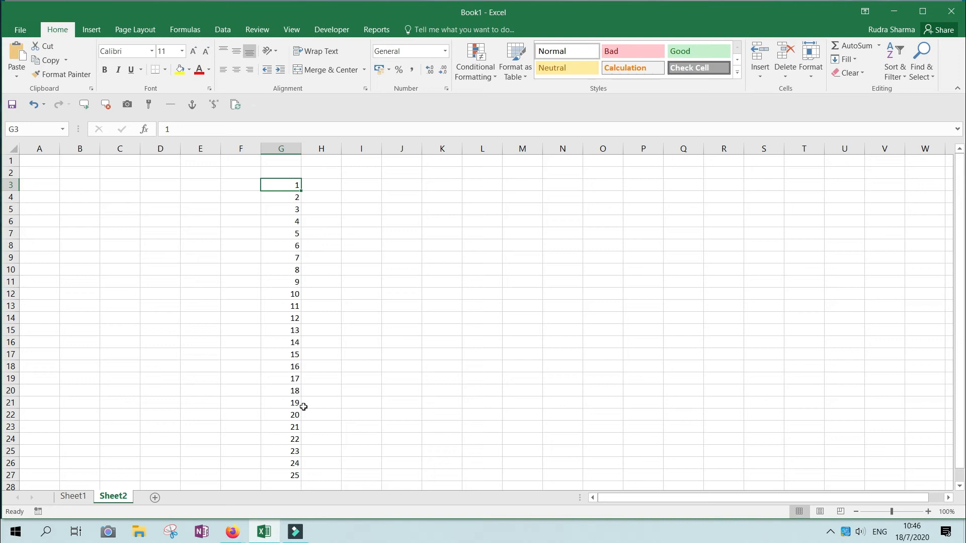
pyautogui.hotkey('ctrl', 'z')
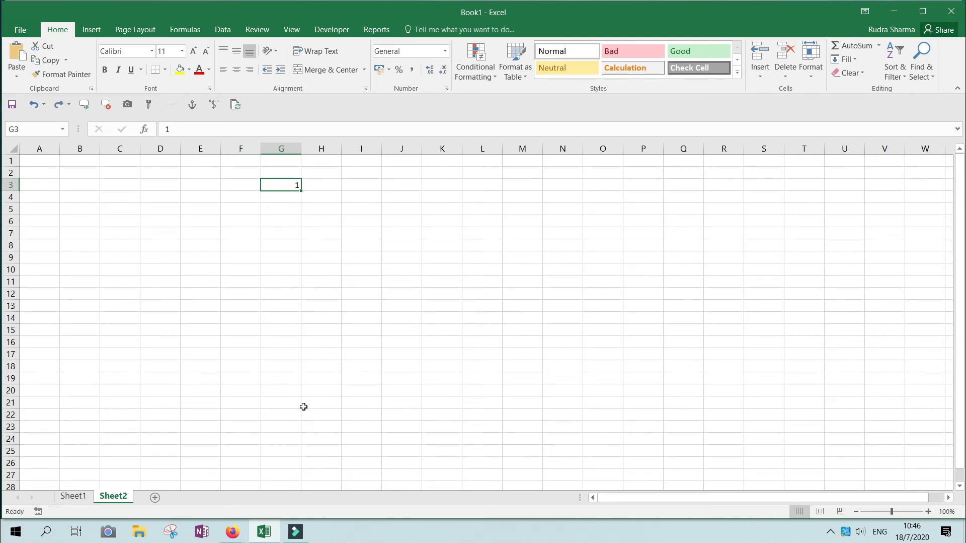
# - Fill a linear series along row 3 from G3, with step value 1 and stop value 10
pyautogui.click(854, 63)
pyautogui.click(875, 147)
pyautogui.click(602, 195)
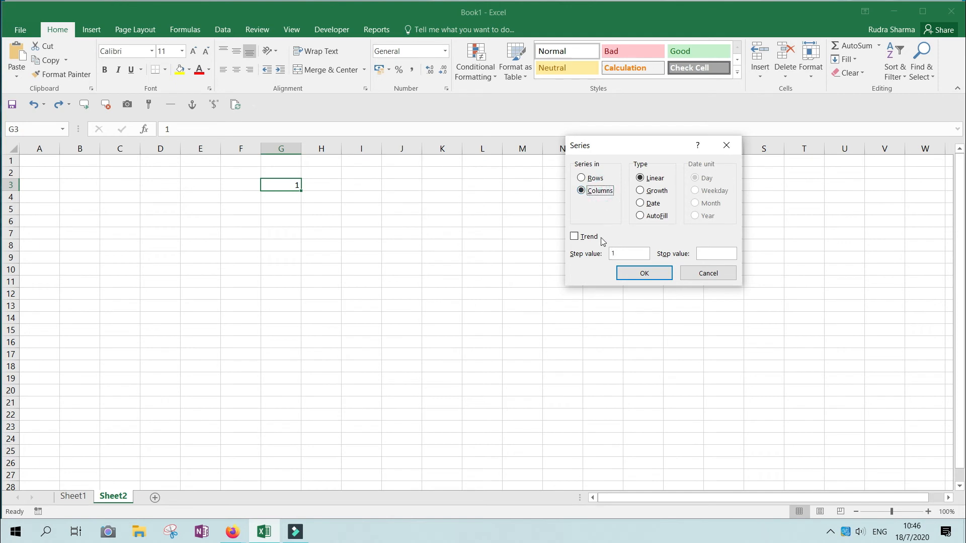
pyautogui.click(591, 180)
pyautogui.click(705, 255)
pyautogui.write('10')
pyautogui.click(659, 272)
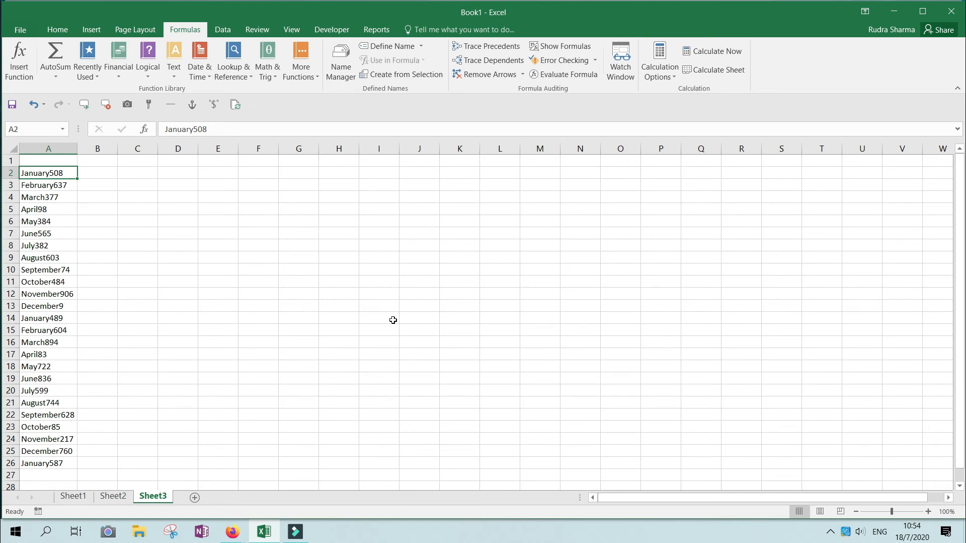
# - Examine the combined month-and-number entries in column A and the empty column beside them
pyautogui.press('Right')
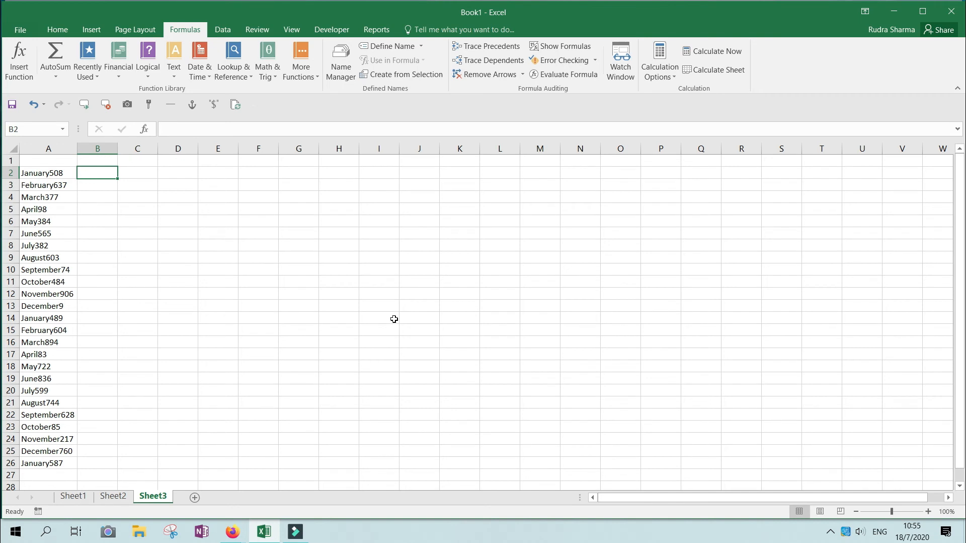
pyautogui.press('Left')
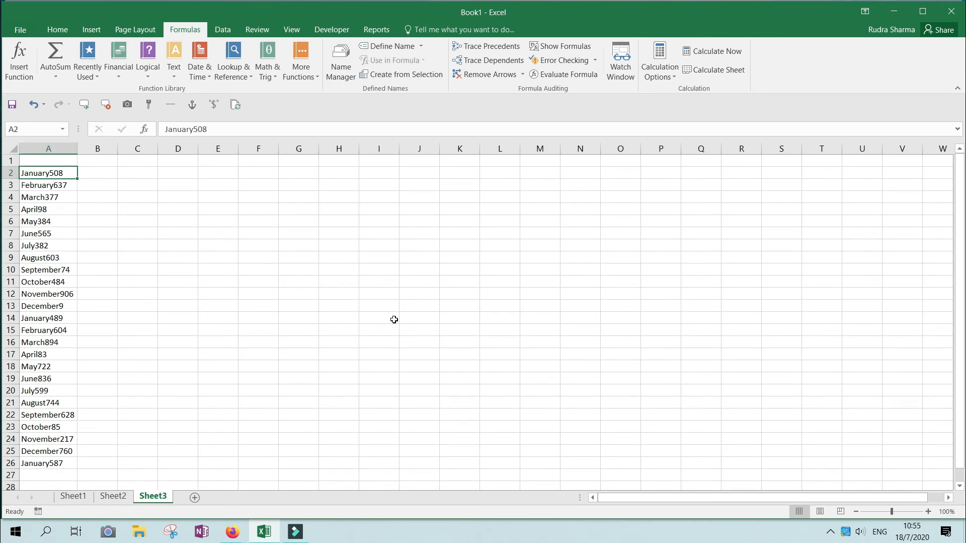
pyautogui.press('Right')
pyautogui.press('Left')
pyautogui.press('Down')
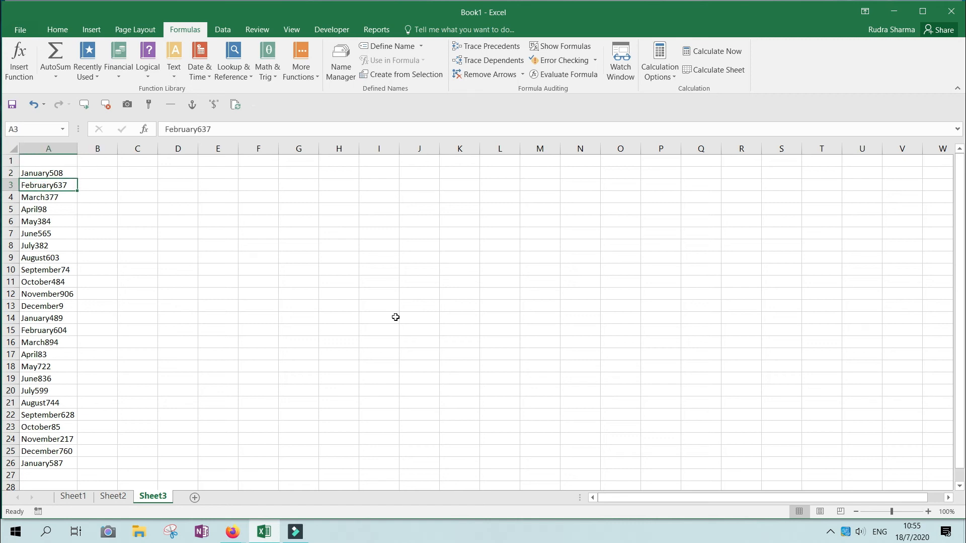
pyautogui.press('Down')
pyautogui.press('Down')
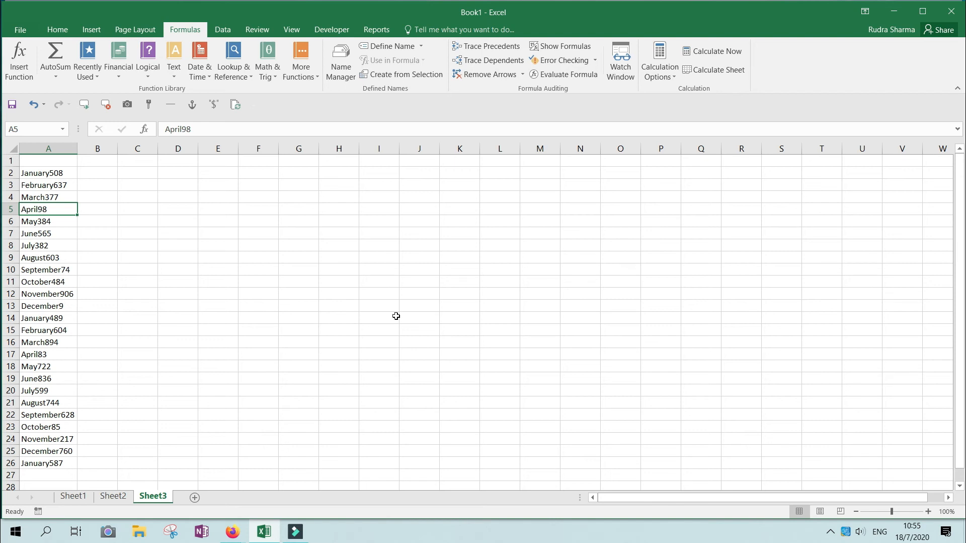
# - Enter 508 in B2 and 637 in B3, and accept the Flash Fill suggestion for the rest of column B
pyautogui.hotkey('ctrl', 'Up')
pyautogui.press('Right')
pyautogui.write('508')
pyautogui.press('Return')
pyautogui.write('637')
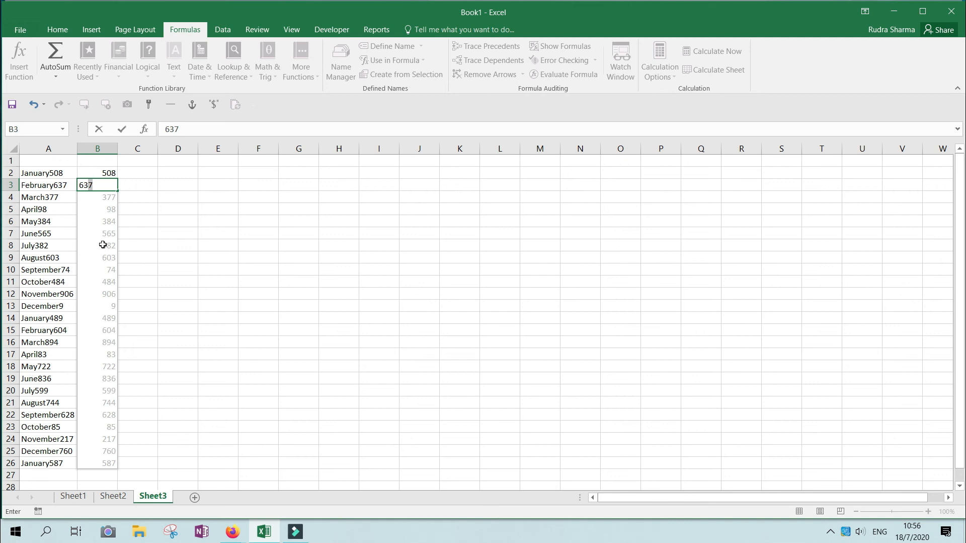
pyautogui.press('Return')
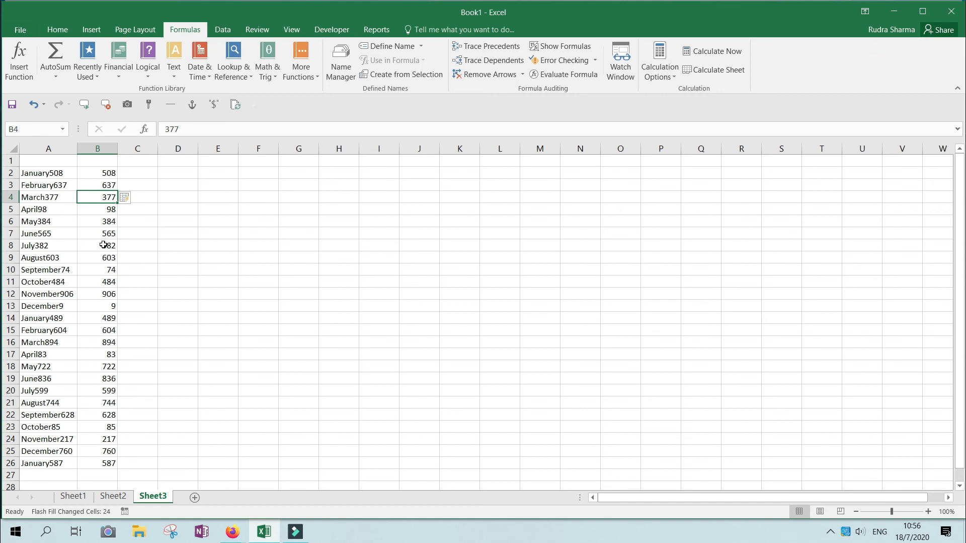
# - Clear the flash-filled numbers in B4:B26 and select B2
pyautogui.press('Up')
pyautogui.press('Down')
pyautogui.hotkey('ctrl', 'shift', 'Down')
pyautogui.press('Delete')
pyautogui.press('Up')
pyautogui.press('Up')
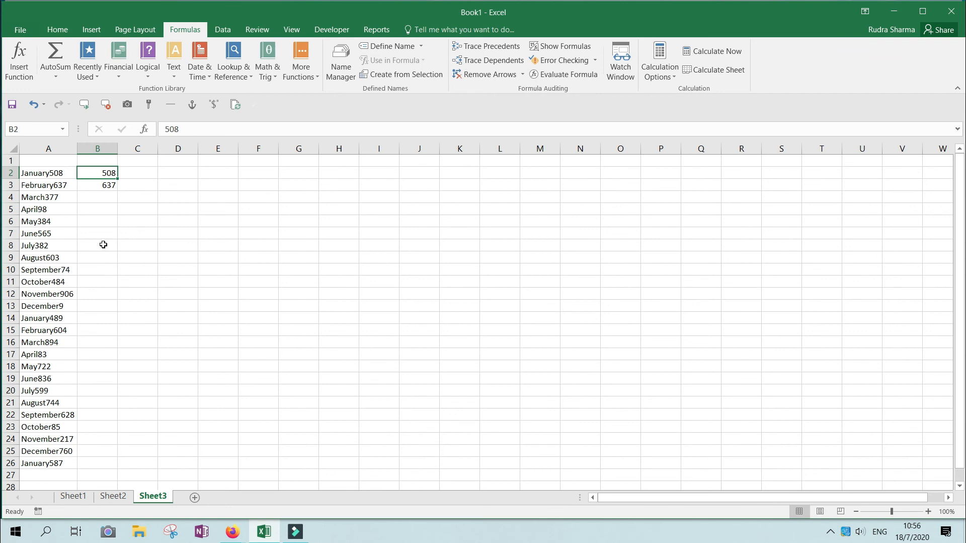
# - Try Flash Fill from B2 through the Fill command's options
pyautogui.click(223, 29)
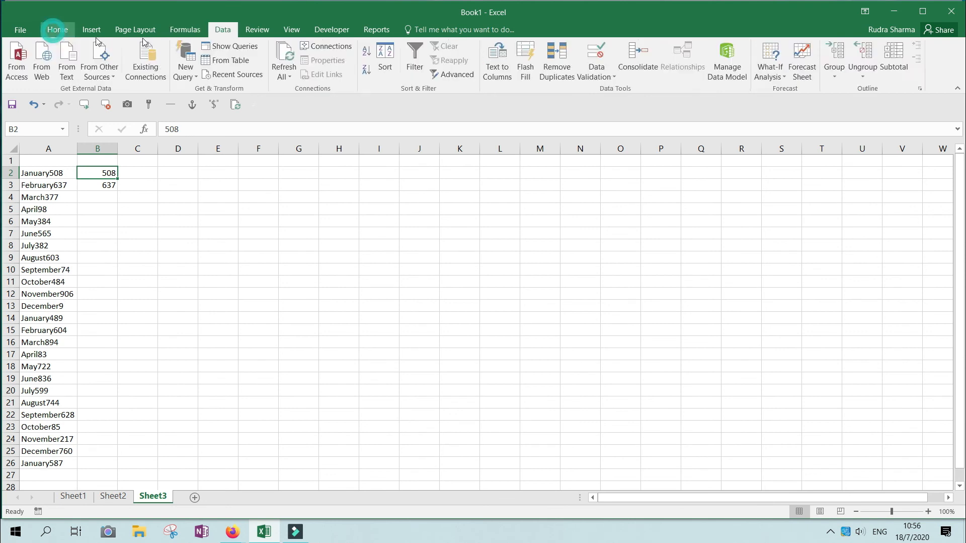
pyautogui.click(57, 29)
pyautogui.click(845, 59)
pyautogui.click(863, 181)
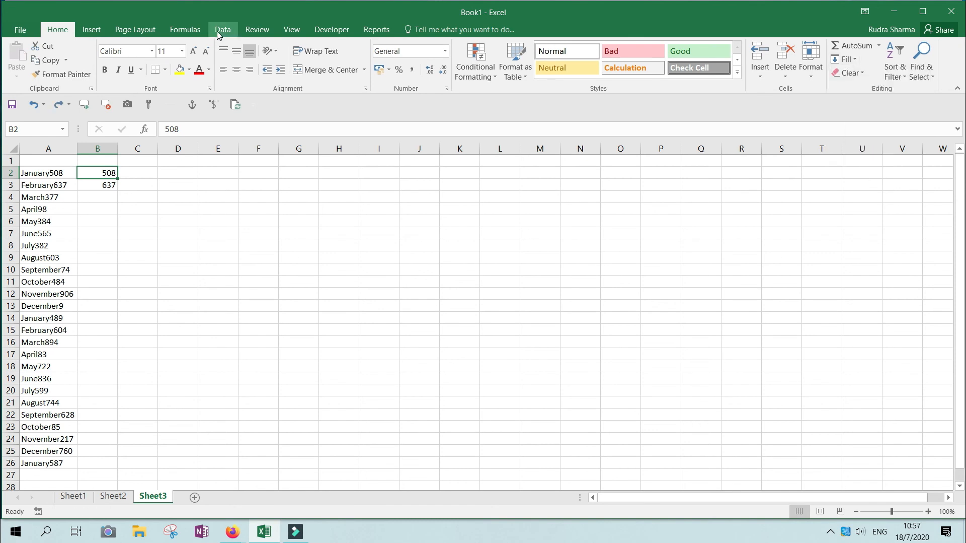
# - Flash Fill the remaining numbers in column B from the examples in B2 and B3, and check the filled range
pyautogui.click(219, 34)
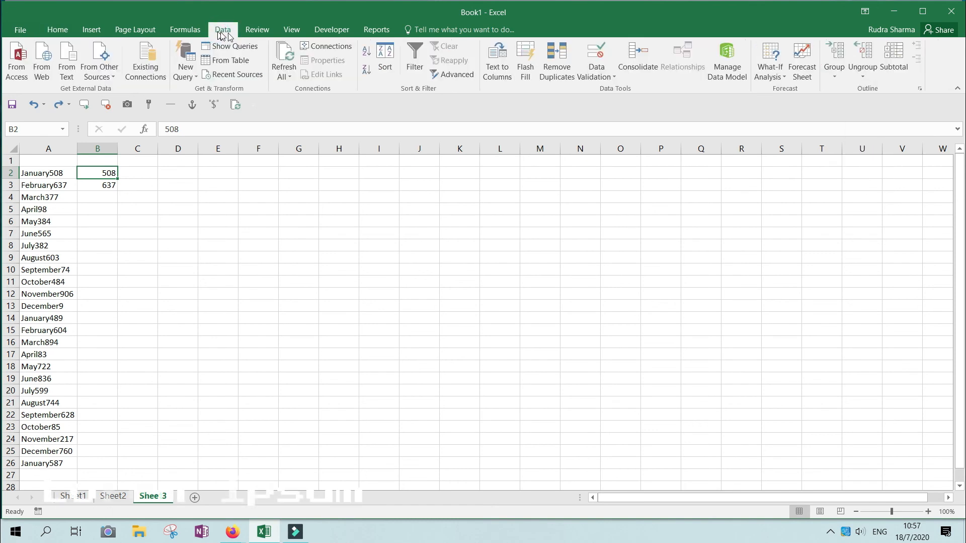
pyautogui.click(522, 69)
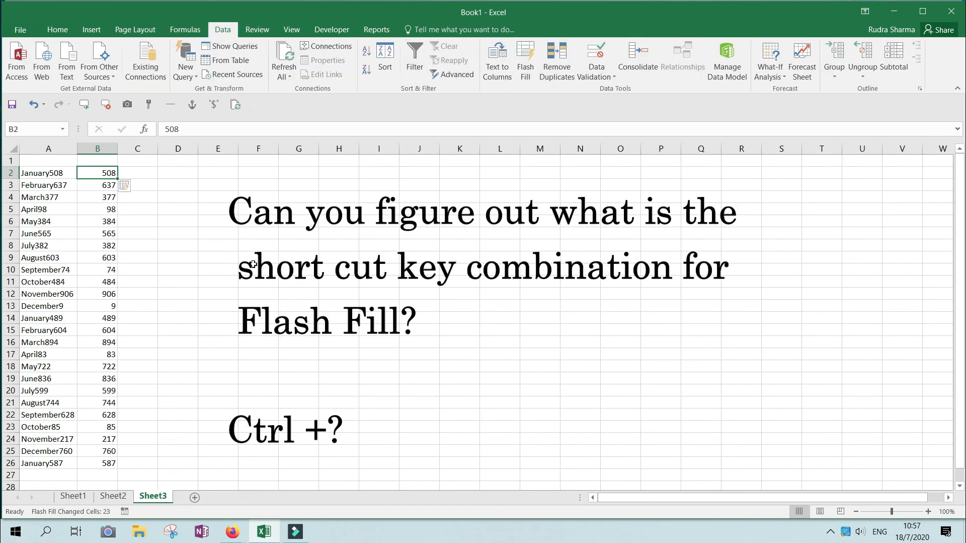
pyautogui.click(109, 322)
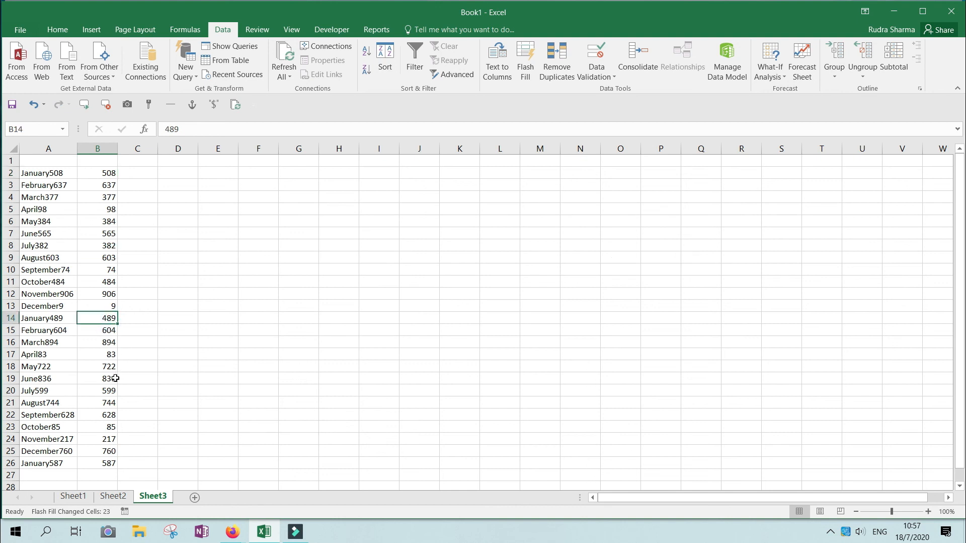
pyautogui.scroll(-8, 114, 372)
pyautogui.scroll(8, 114, 372)
# - Switch to the Google Slides presentation window in Firefox with the Today's Topics slide
pyautogui.click(231, 531)
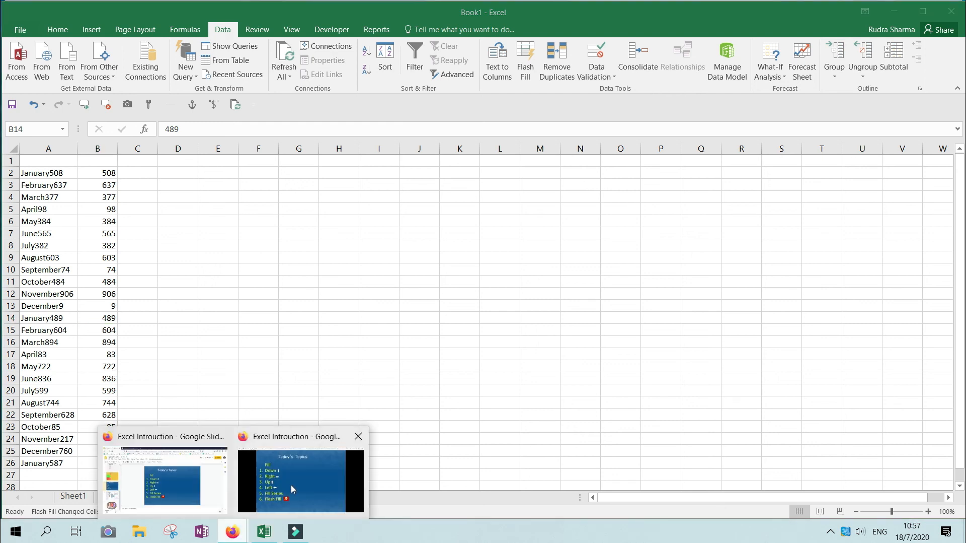
pyautogui.click(297, 485)
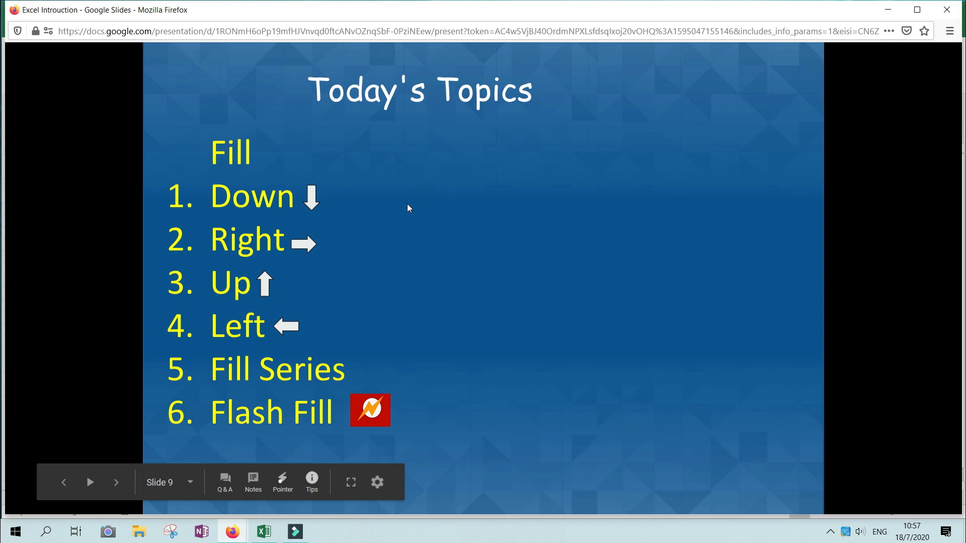